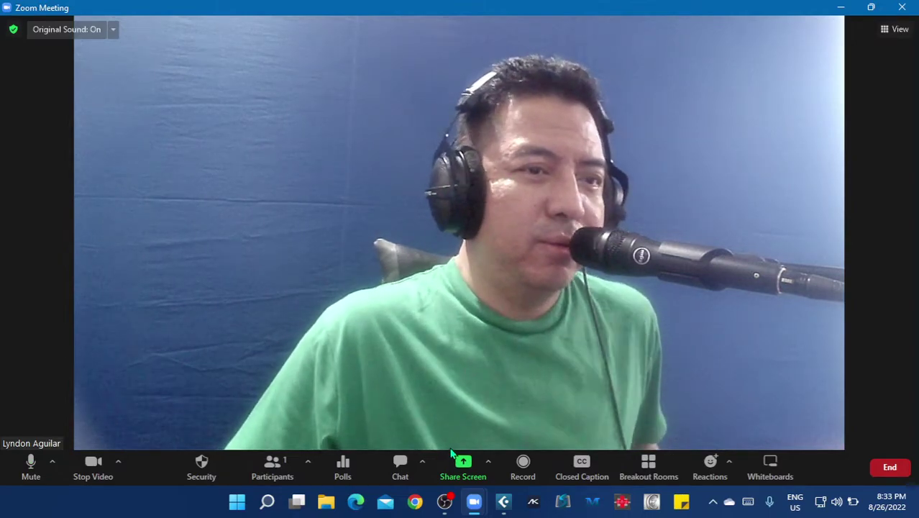
- Check which microphone Zoom's original sound uses and review the microphone and speaker choices
mouse_move(445, 501)
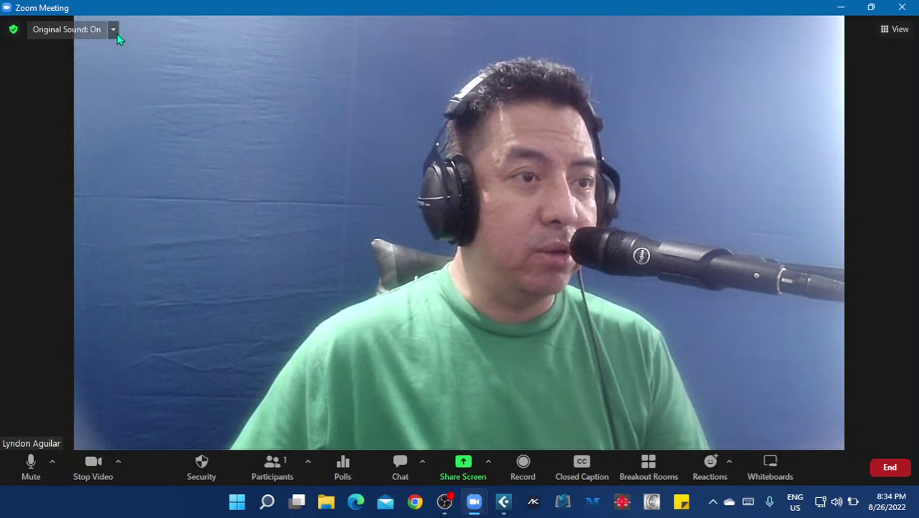
click(114, 31)
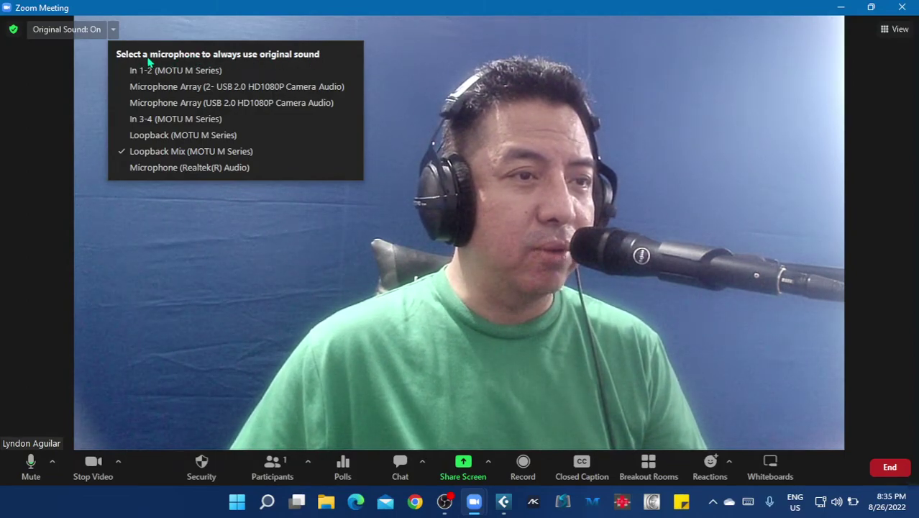
click(96, 127)
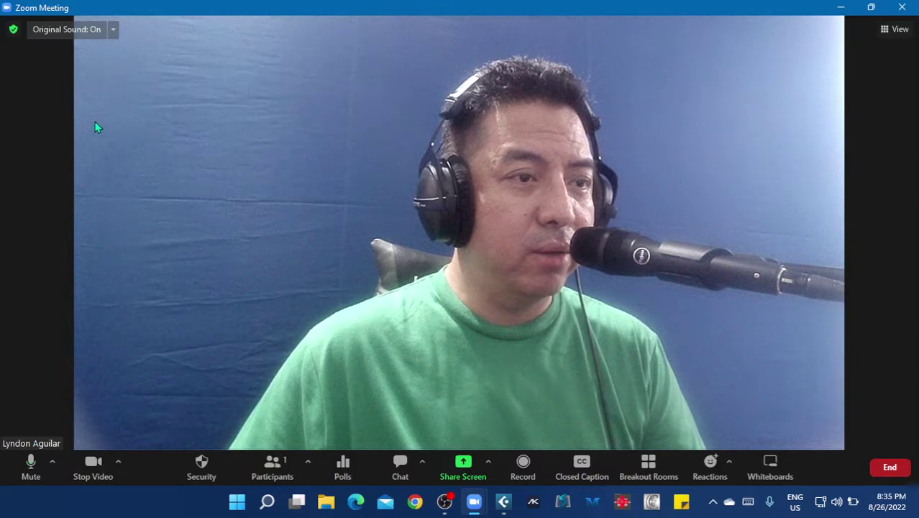
click(53, 463)
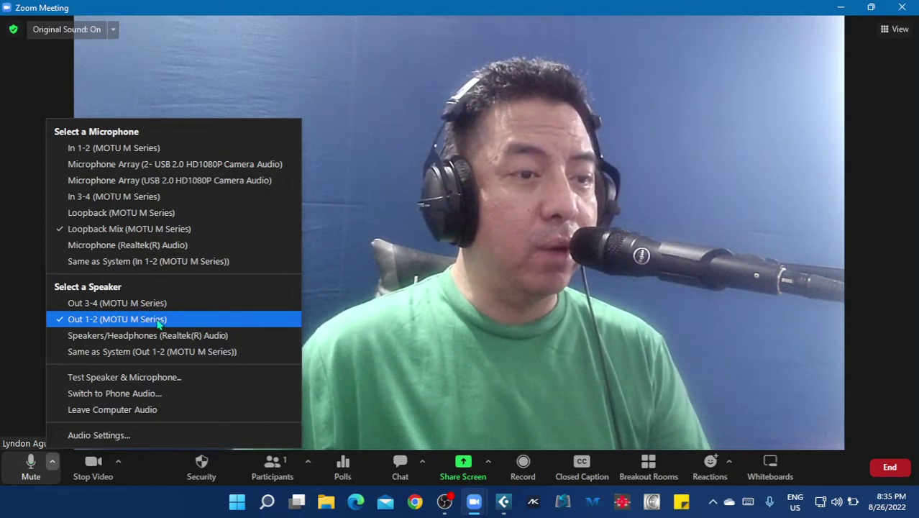
click(343, 151)
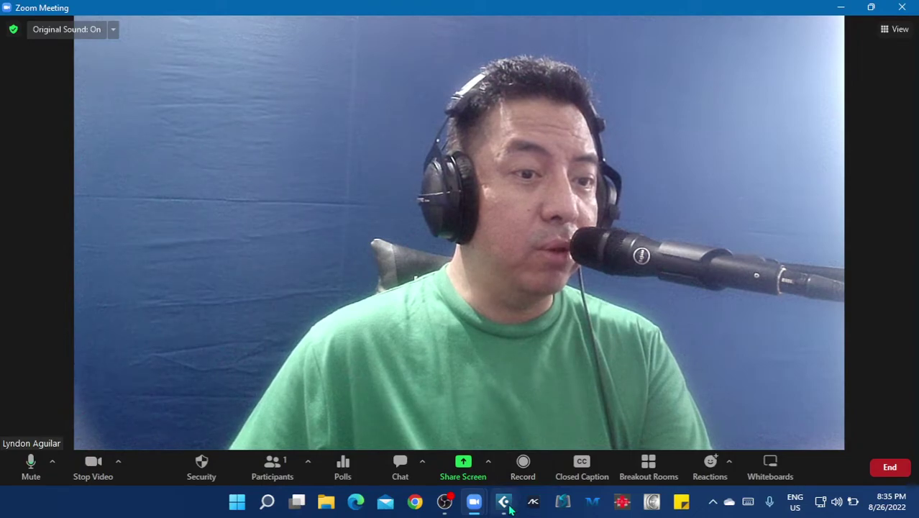
- Look through Zoom's full audio settings, close them, and bring OBS Studio to the front
mouse_move(515, 486)
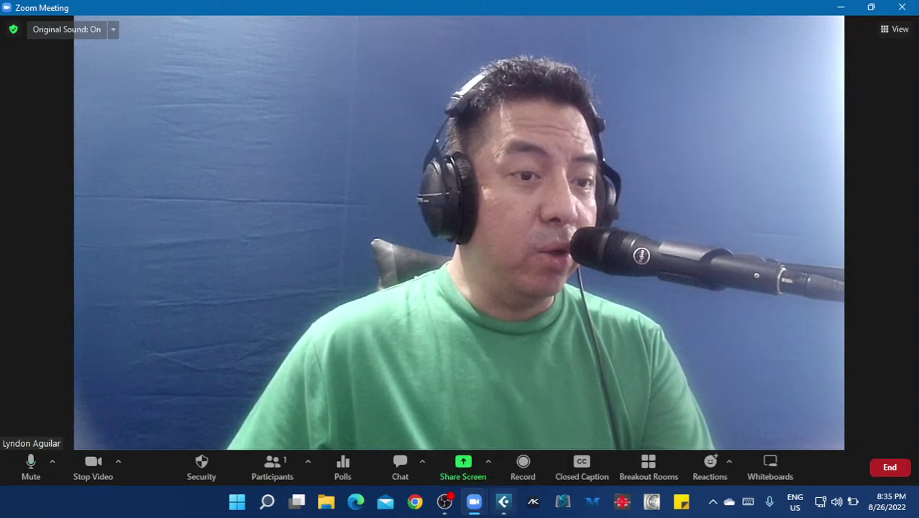
mouse_move(510, 509)
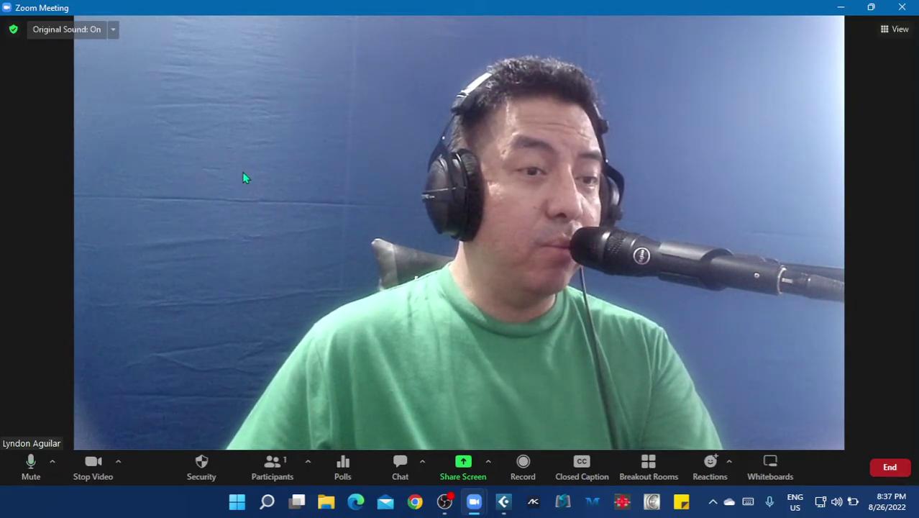
click(52, 461)
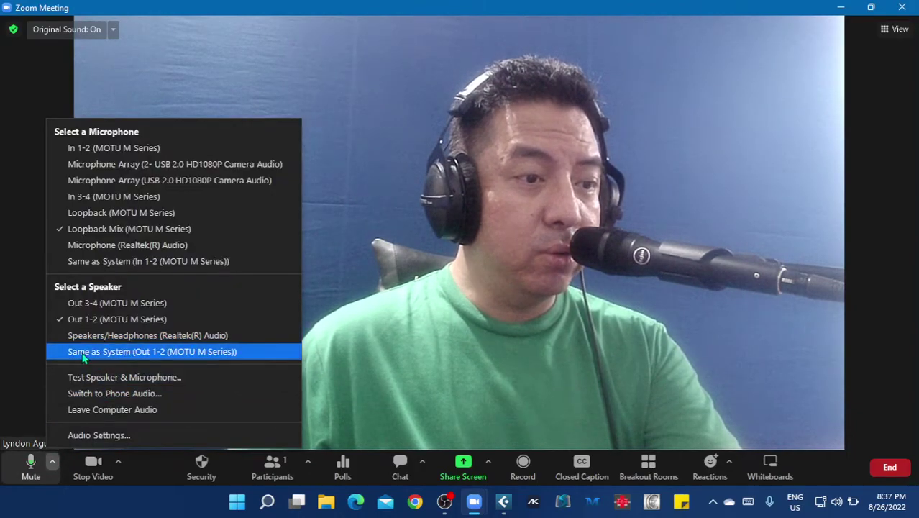
click(93, 435)
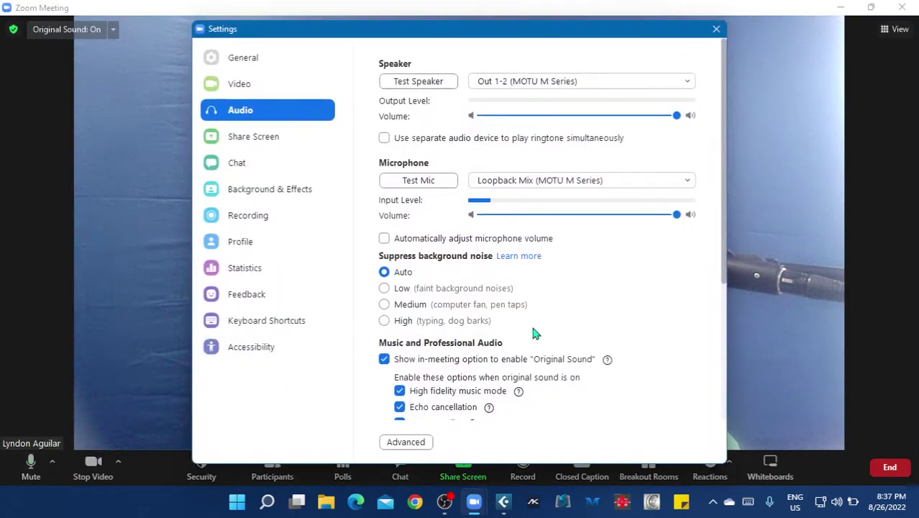
scroll(650, 309, down, 1)
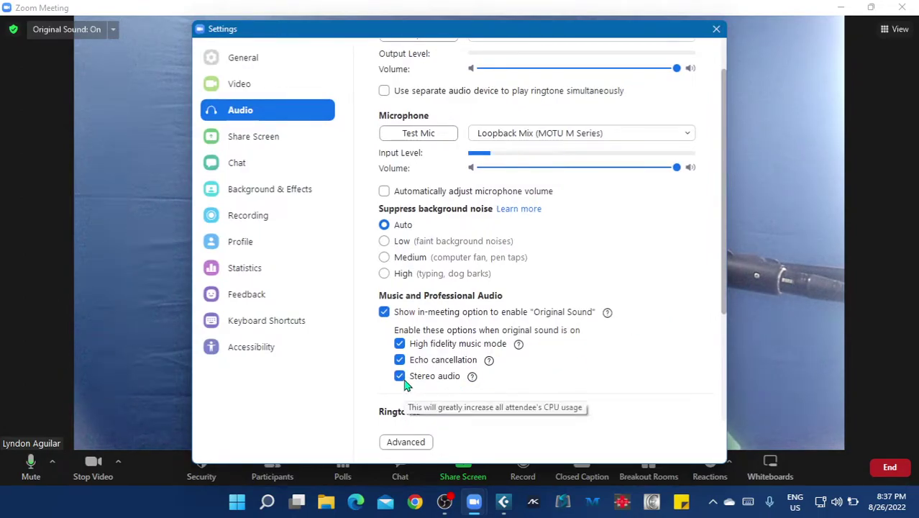
click(716, 29)
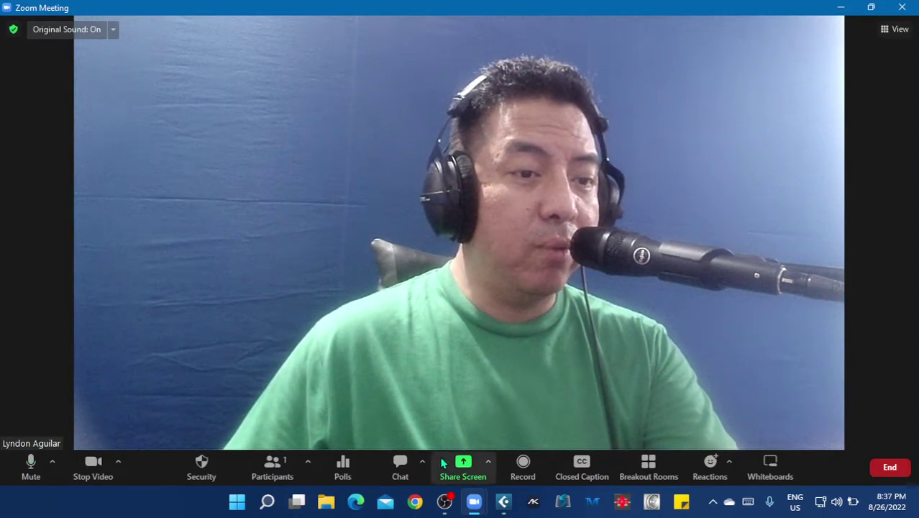
mouse_move(446, 507)
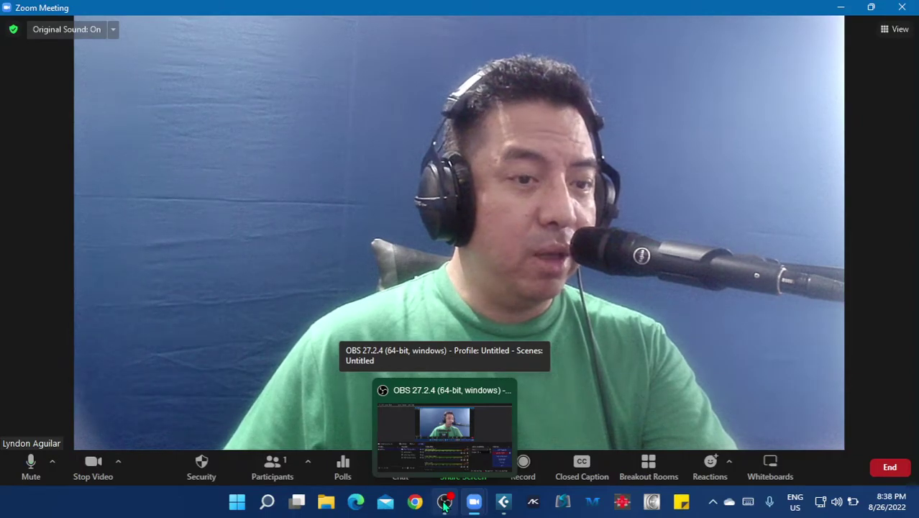
click(444, 505)
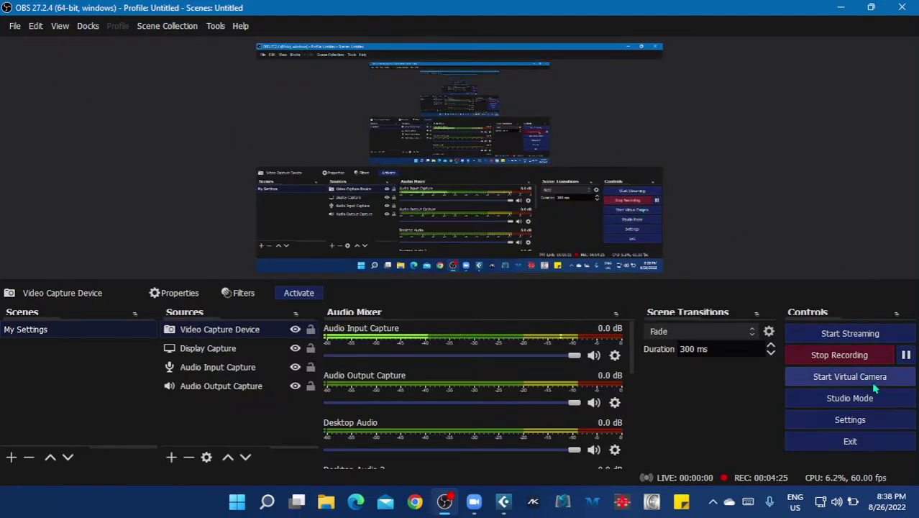
- Open OBS Settings on the Output page, showing Simple mode with 2500 Kbps video and 160 audio bitrate
click(856, 426)
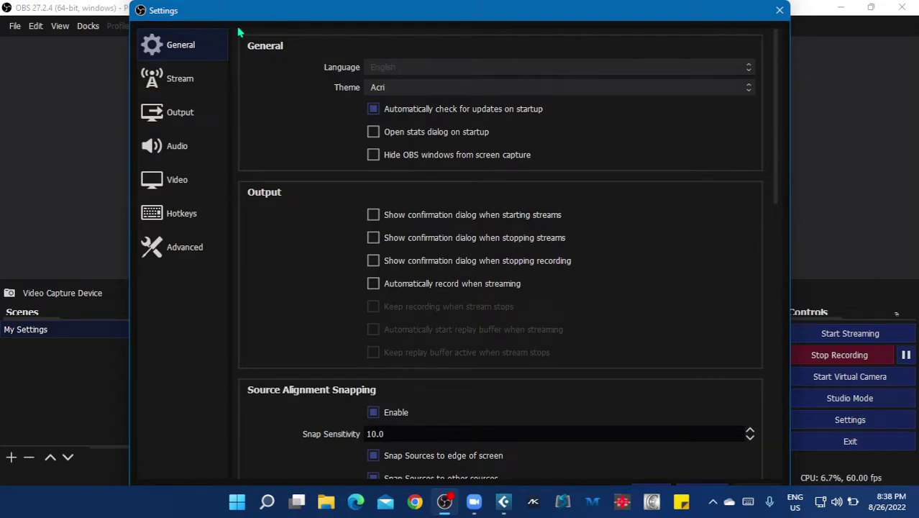
click(187, 118)
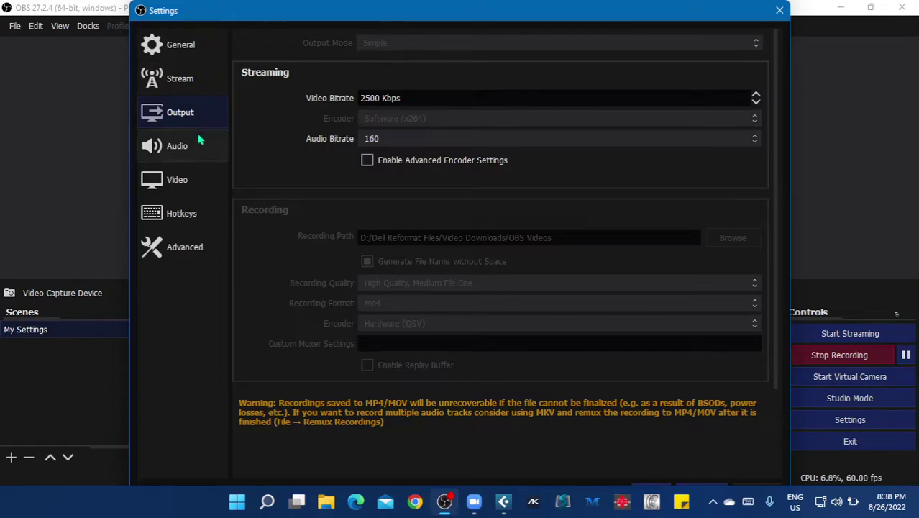
- Confirm the OBS Audio page has Desktop Audio on Out 1-2 and Mic/Auxiliary on Loopback Mix (MOTU M Series)
click(178, 146)
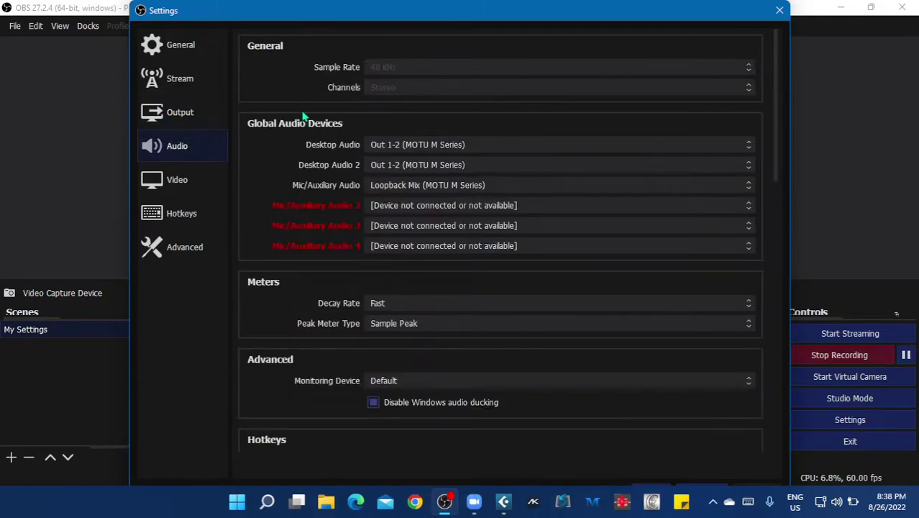
drag(473, 15, 456, 4)
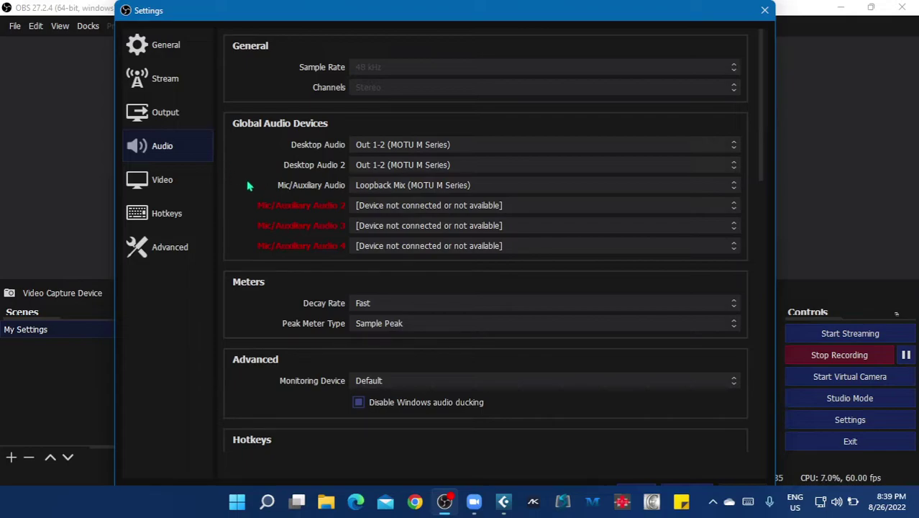
scroll(246, 186, down, 2)
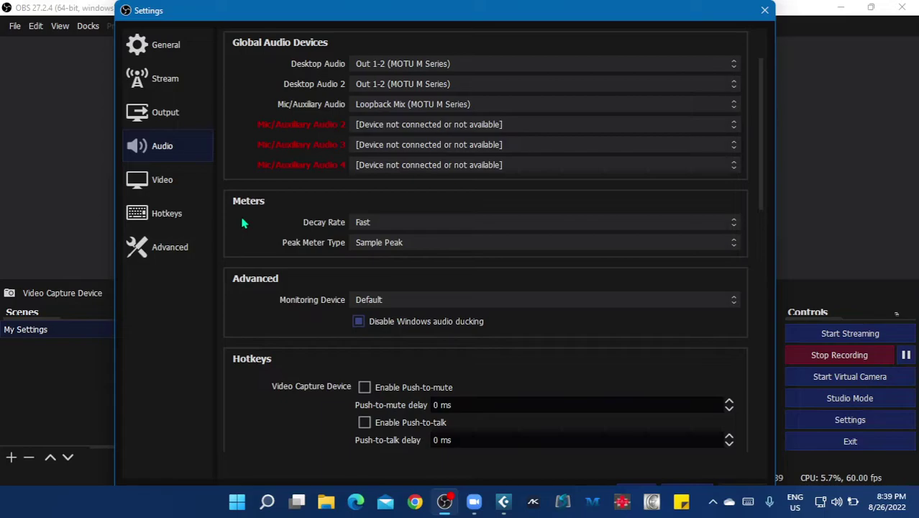
scroll(243, 225, down, 1)
scroll(243, 225, down, 2)
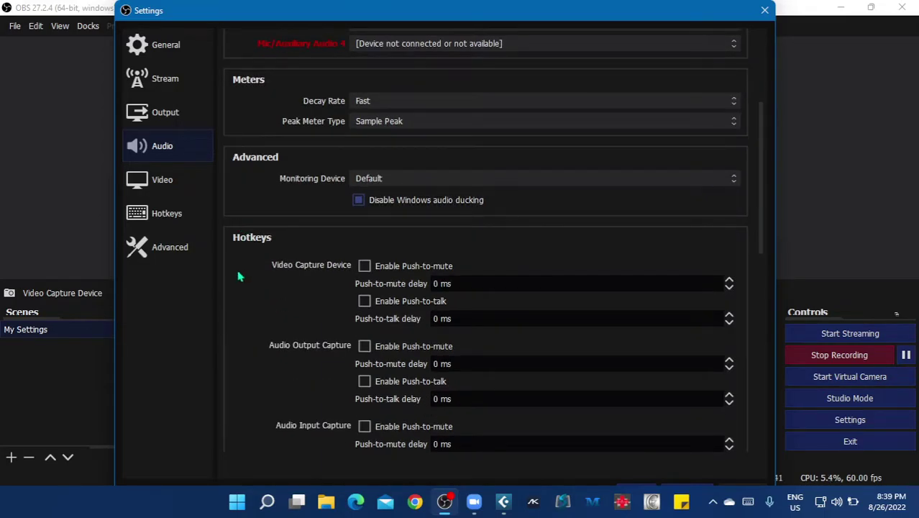
scroll(240, 278, down, 4)
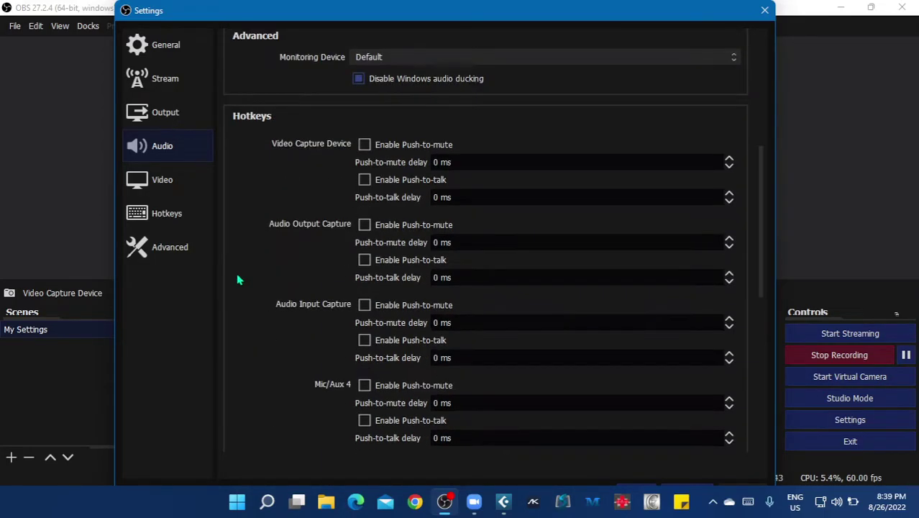
scroll(240, 280, down, 5)
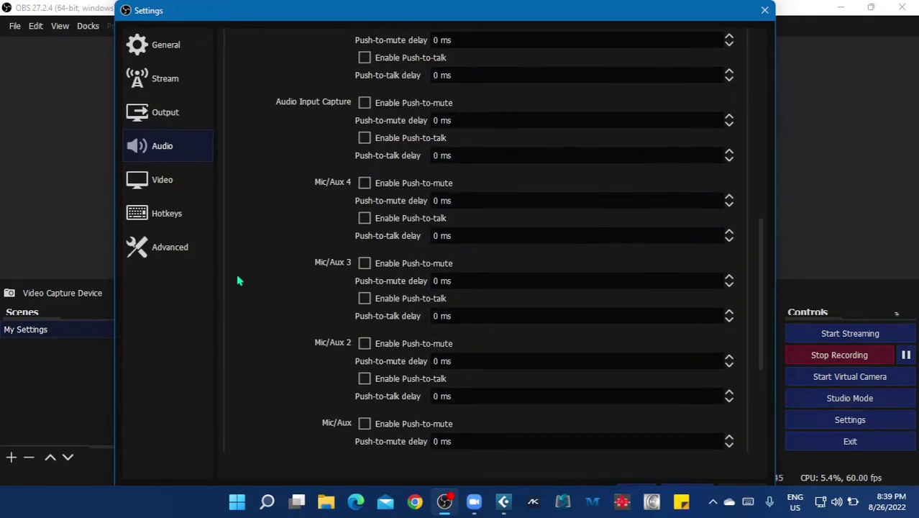
scroll(240, 280, down, 1)
scroll(240, 281, up, 13)
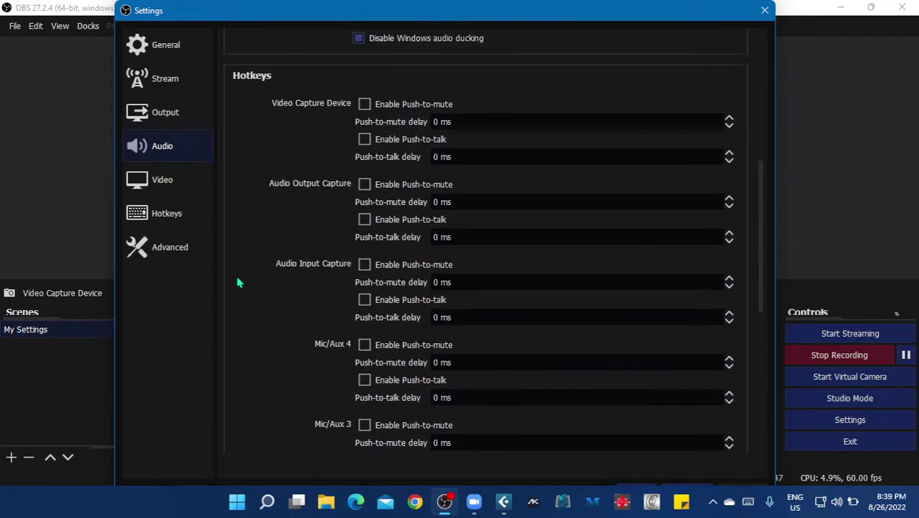
scroll(239, 282, up, 2)
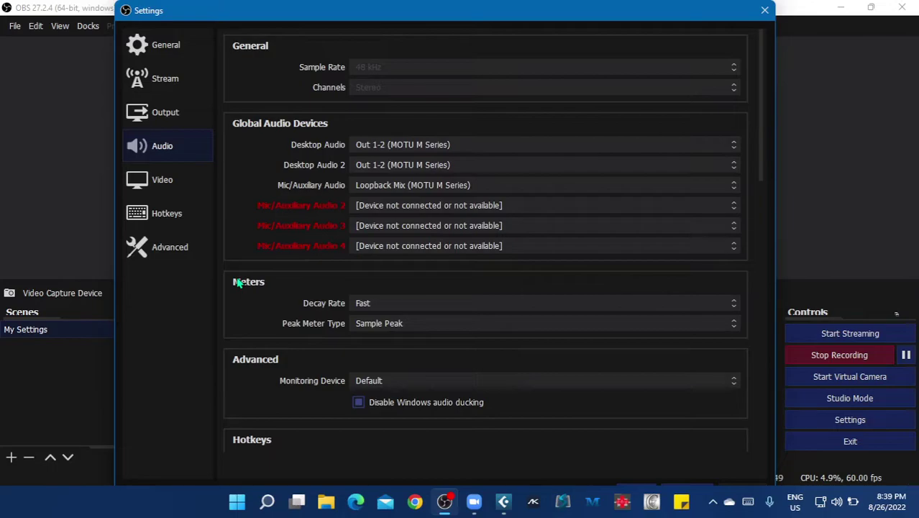
- Glance at the Video and Hotkeys pages, then close OBS Settings
click(189, 185)
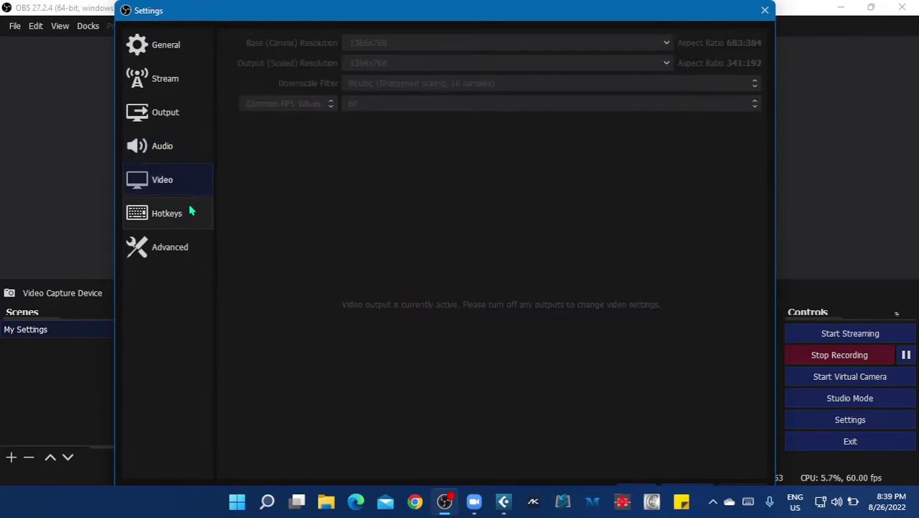
click(188, 215)
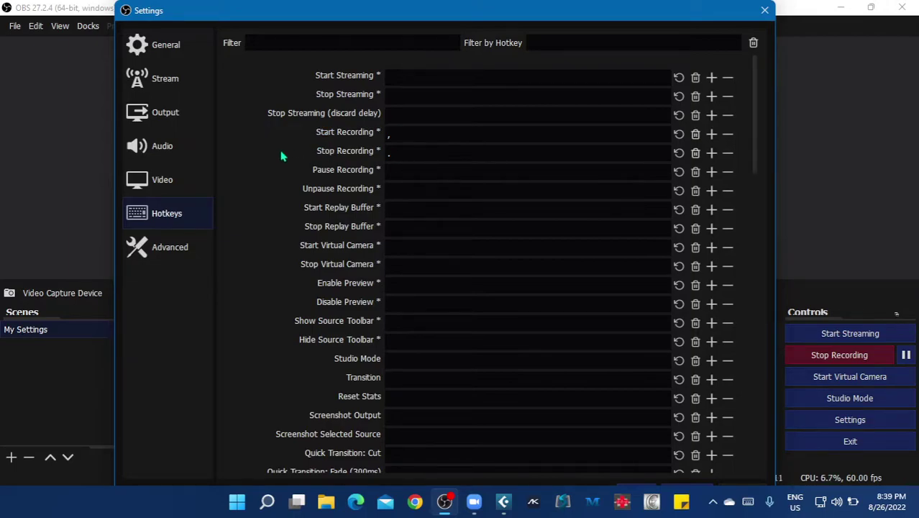
click(764, 10)
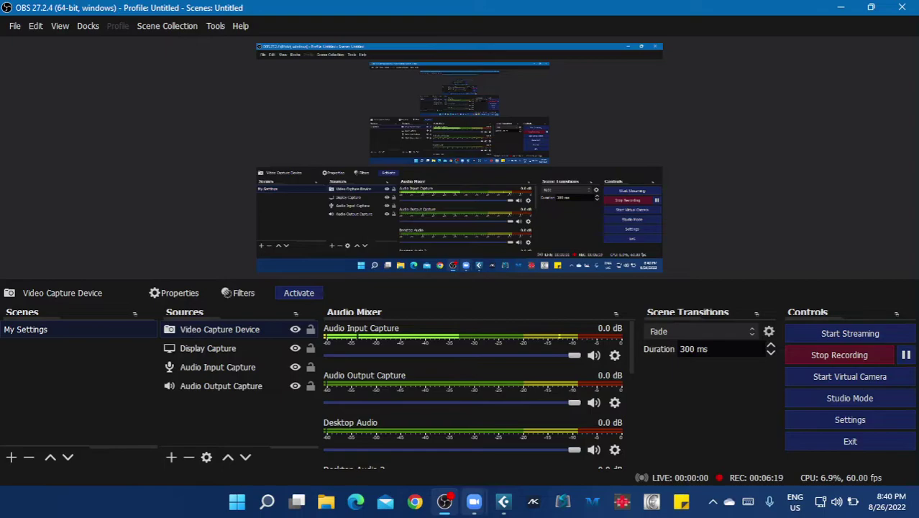
- Bring the Zoom meeting forward and share a Portion of Screen from the Advanced sharing options
click(503, 509)
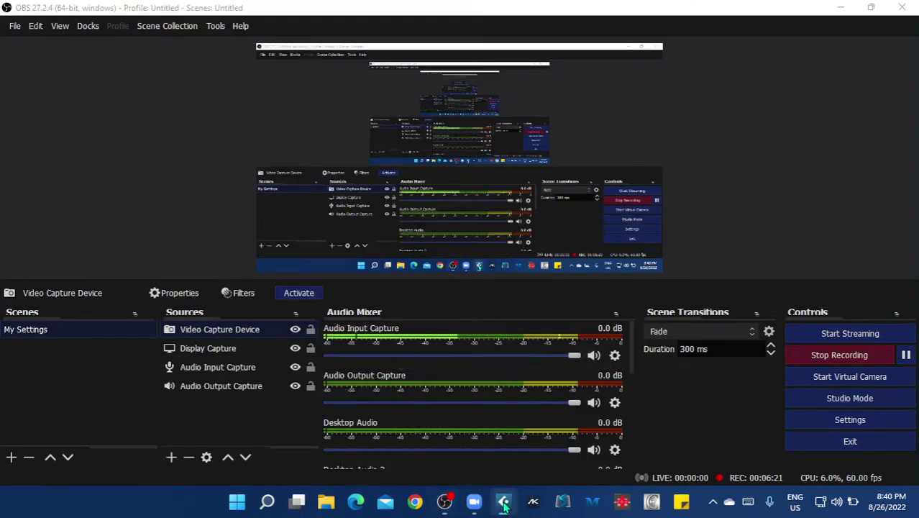
mouse_move(473, 504)
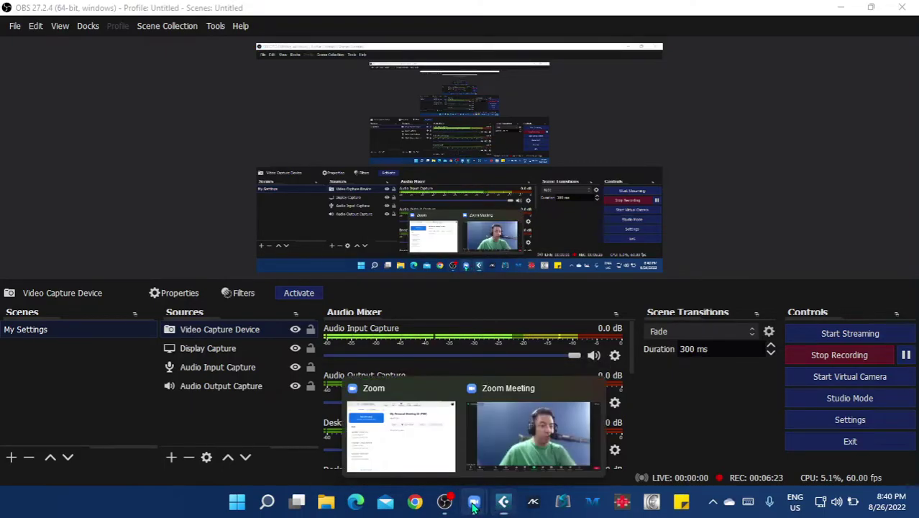
click(529, 446)
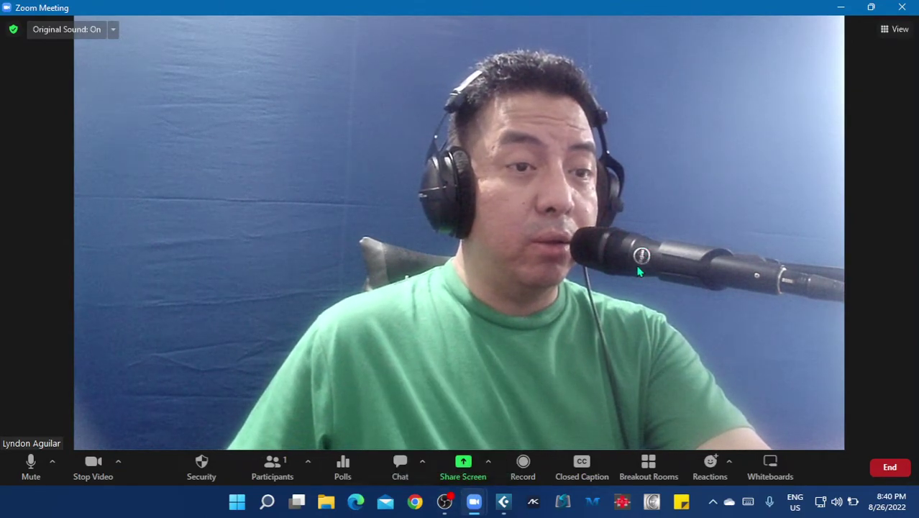
click(464, 466)
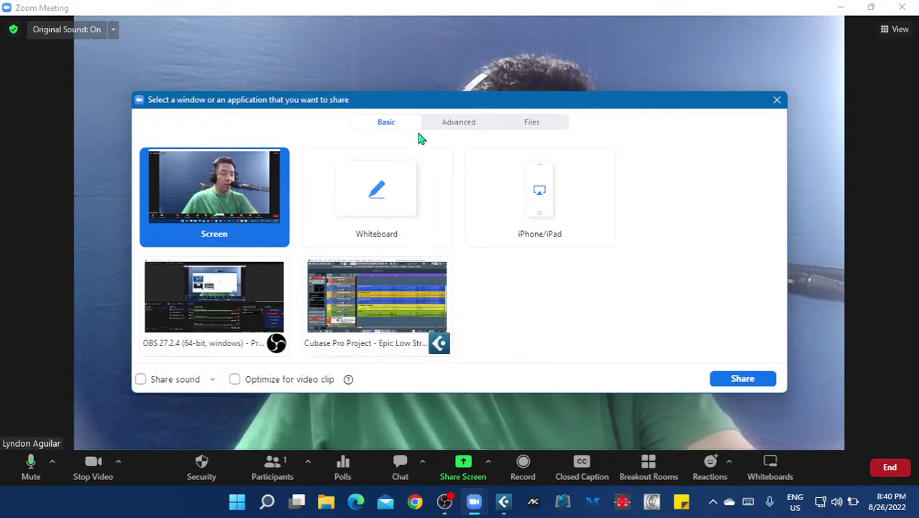
click(463, 128)
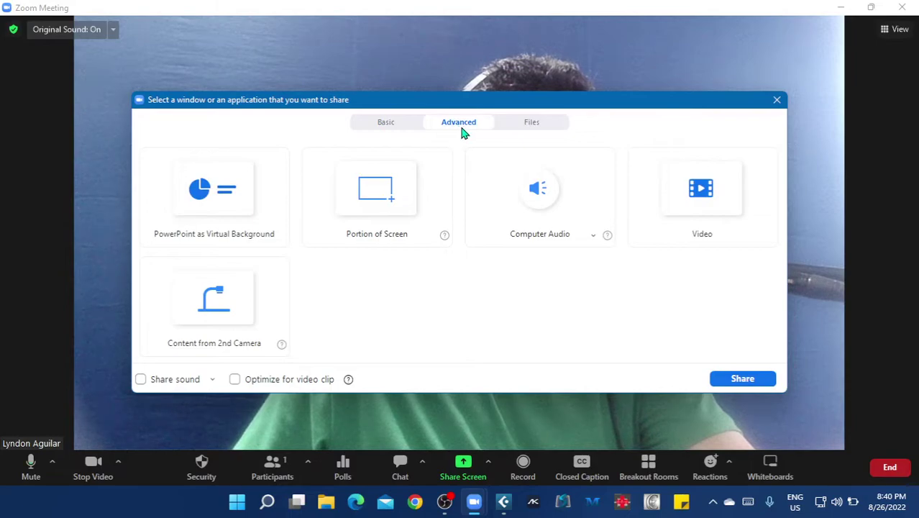
click(385, 203)
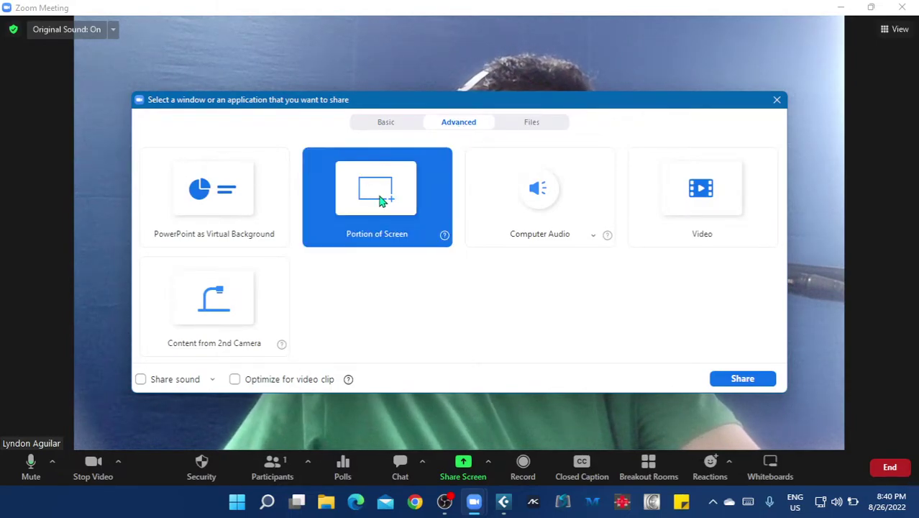
click(742, 379)
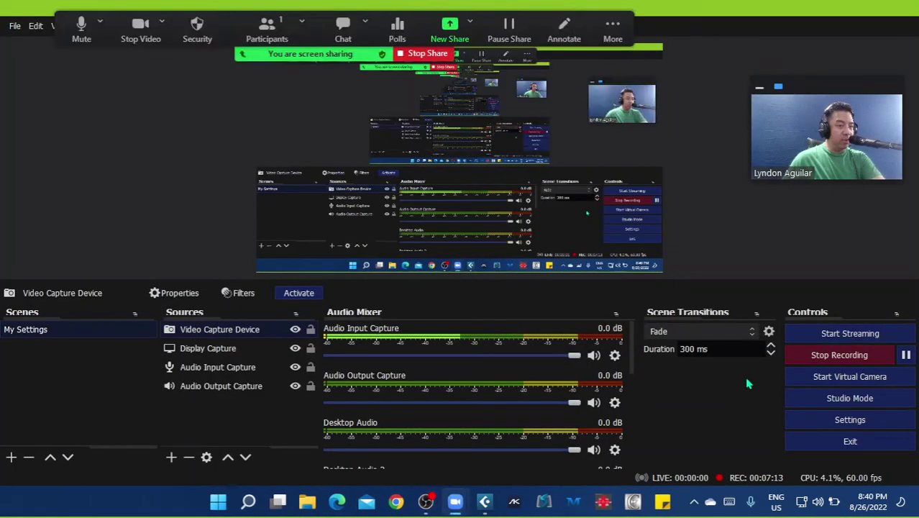
- Bring the Cubase project into the shared area and move the Zoom webcam thumbnail aside
click(485, 502)
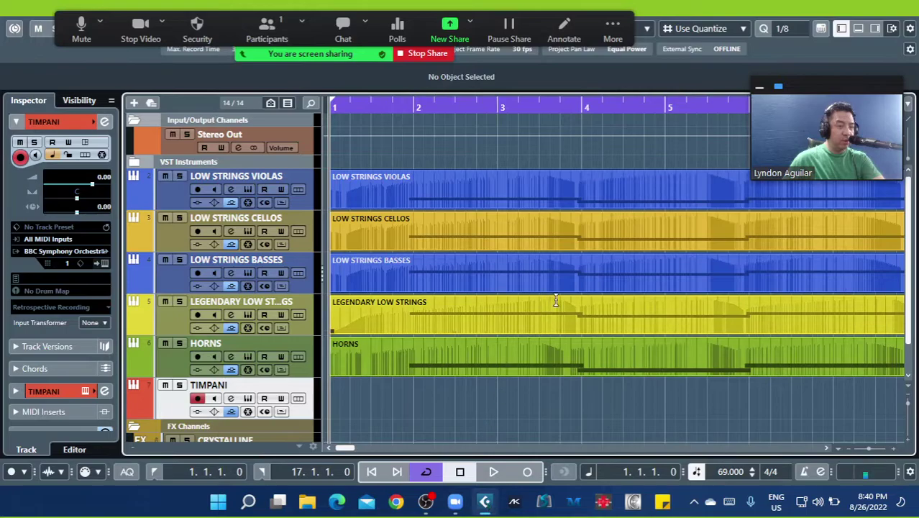
drag(853, 94, 849, 70)
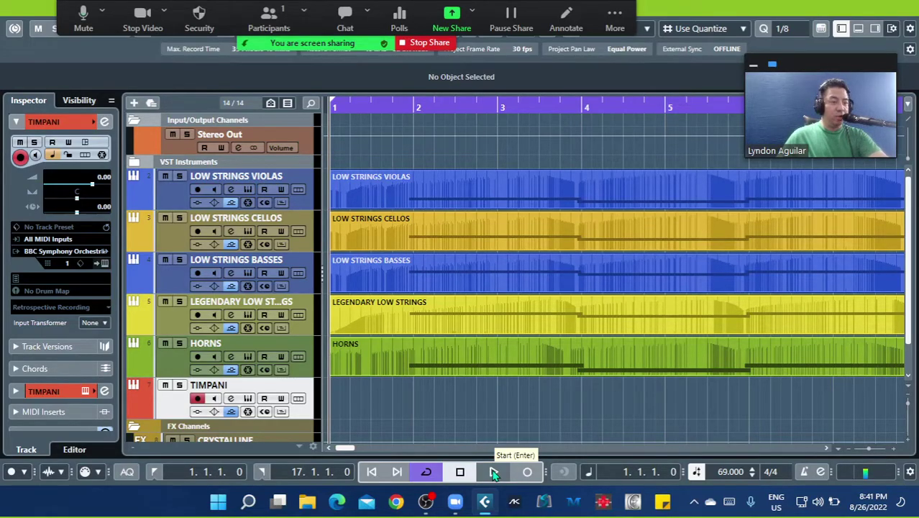
- Start Cubase playback and nudge the webcam window up-left while it plays to bar 14
click(493, 472)
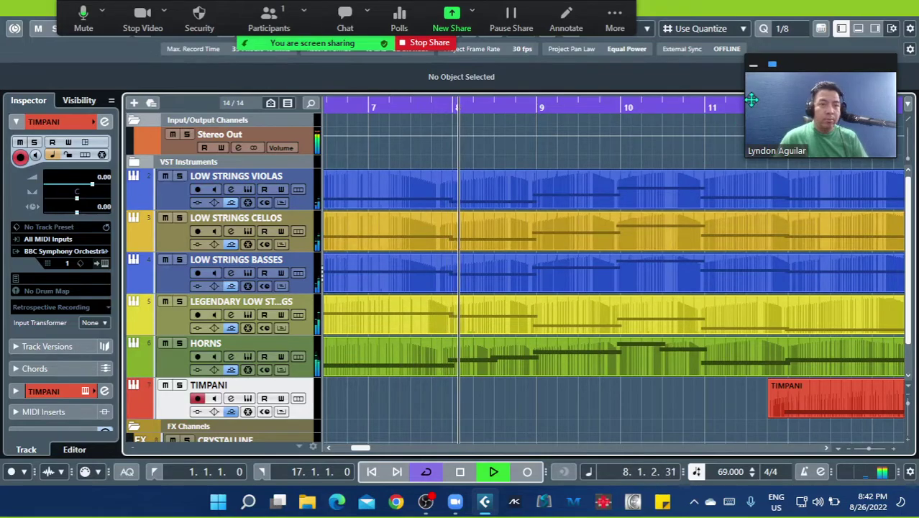
drag(831, 67, 827, 61)
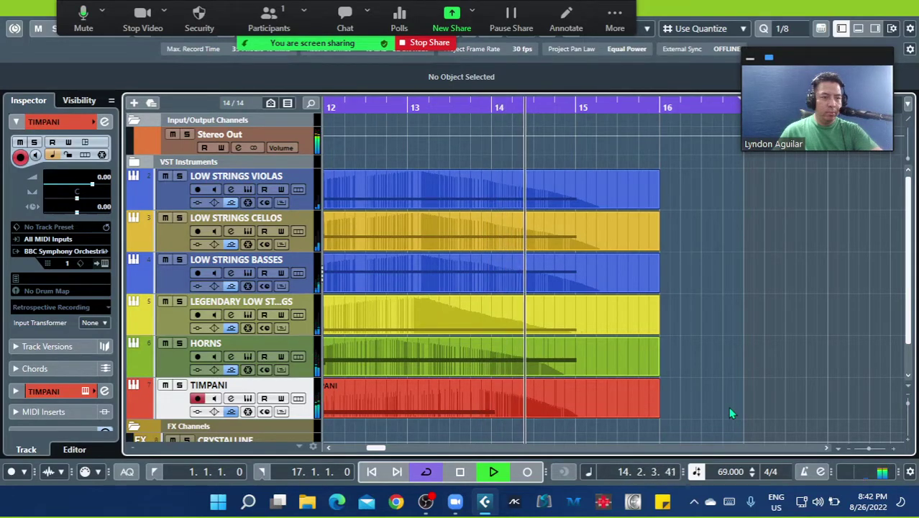
- Stop Cubase playback at position 15.3.3.116
click(460, 472)
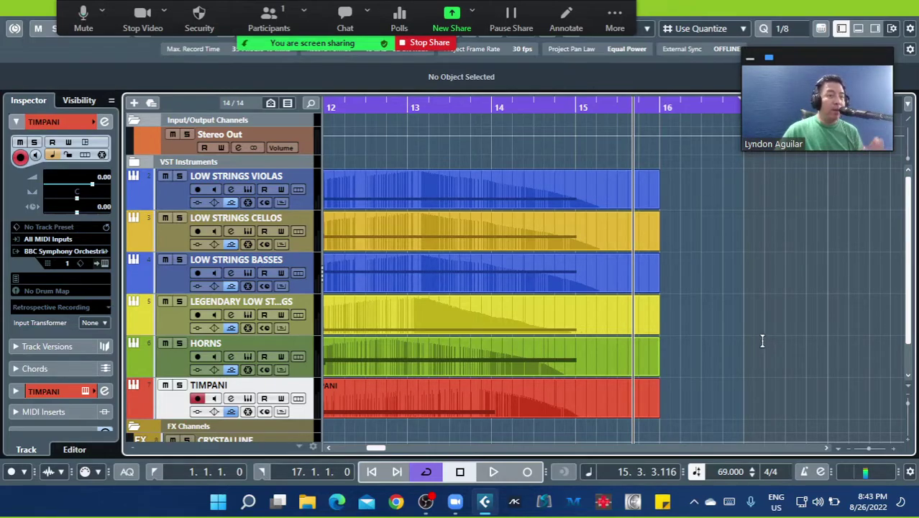
- End the Zoom screen share to show the host's video again
click(429, 43)
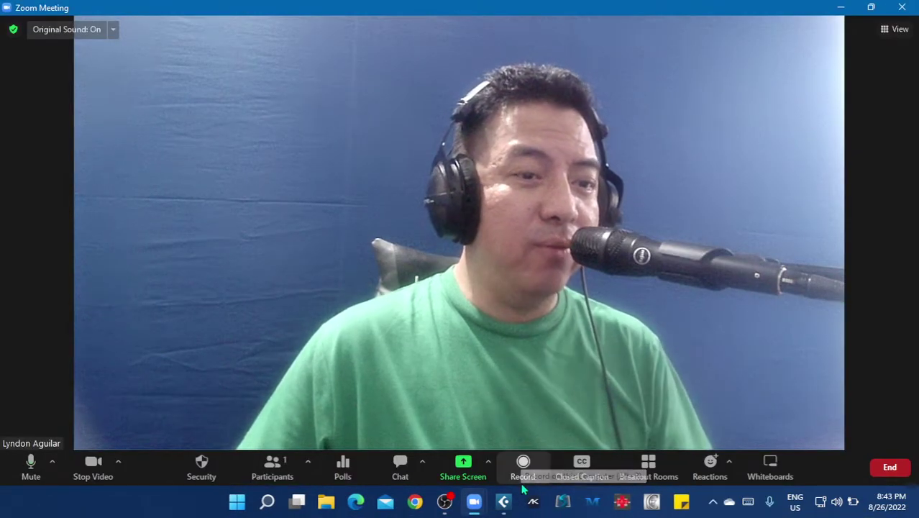